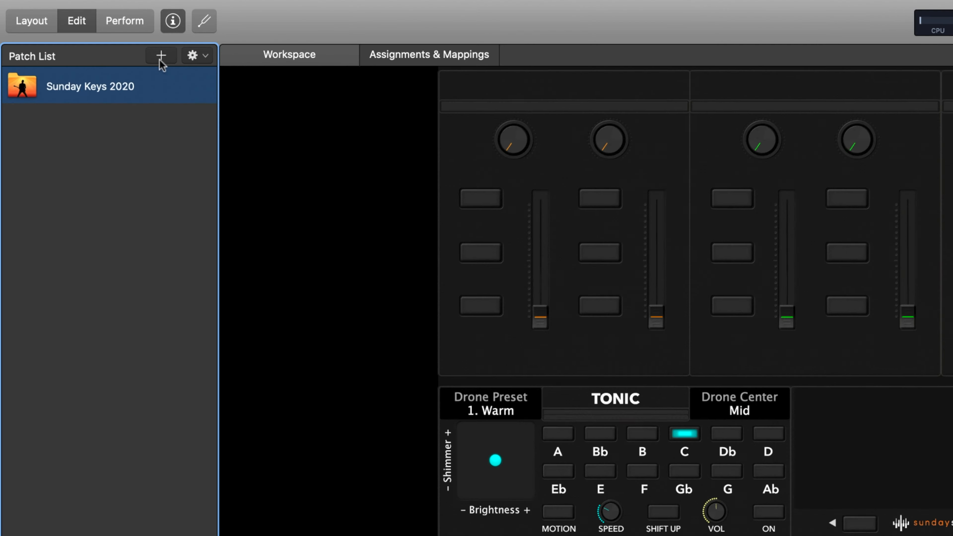
Add one software instrument channel strip routed to Output 1-2
click(77, 27)
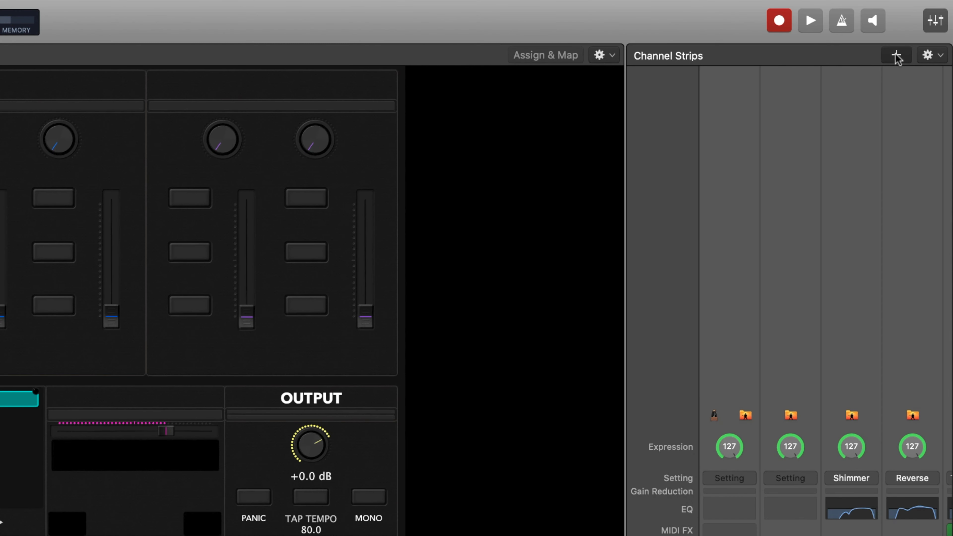
click(896, 57)
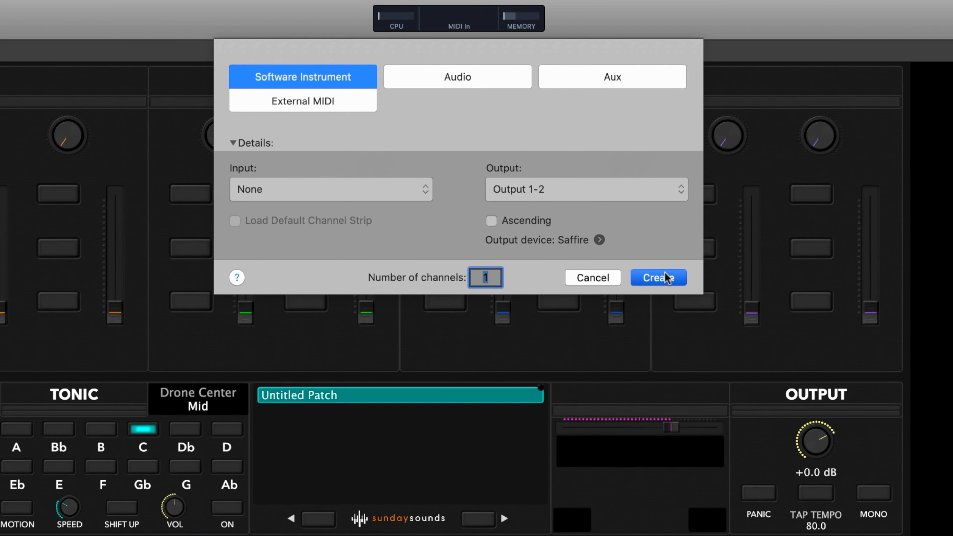
click(597, 278)
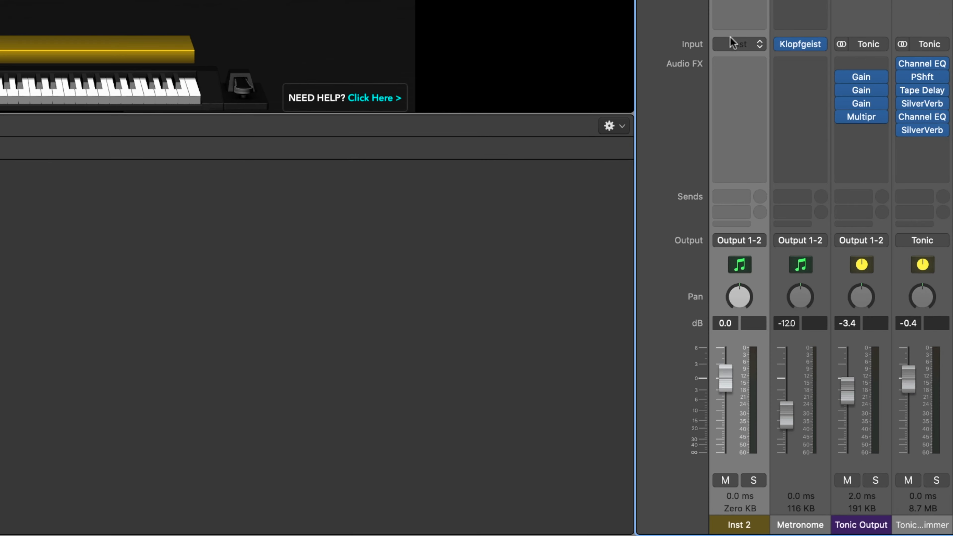
Insert a stereo EXS24 sampler on the Inst 2 channel and load the factory acoustic piano Steinway Piano 2
click(844, 302)
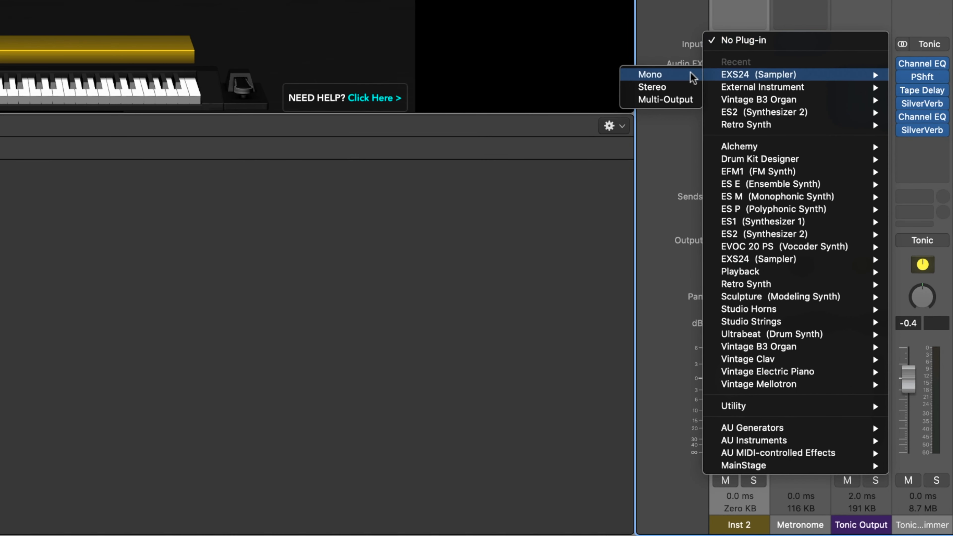
click(668, 85)
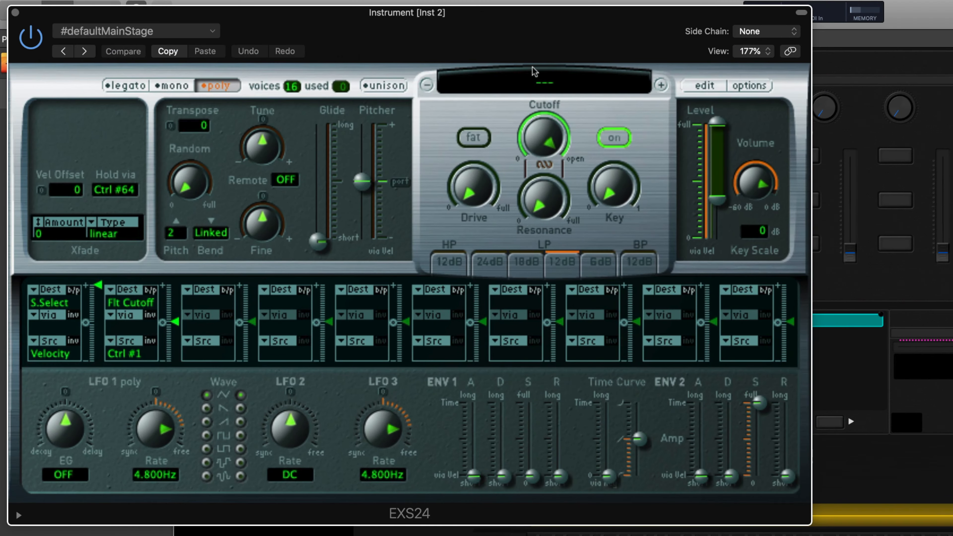
click(552, 86)
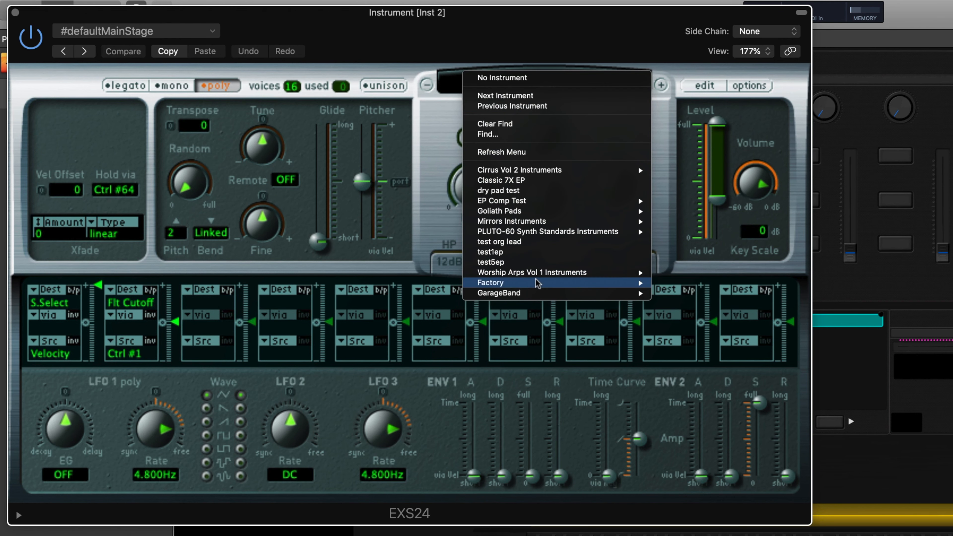
mouse_move(539, 284)
mouse_move(691, 286)
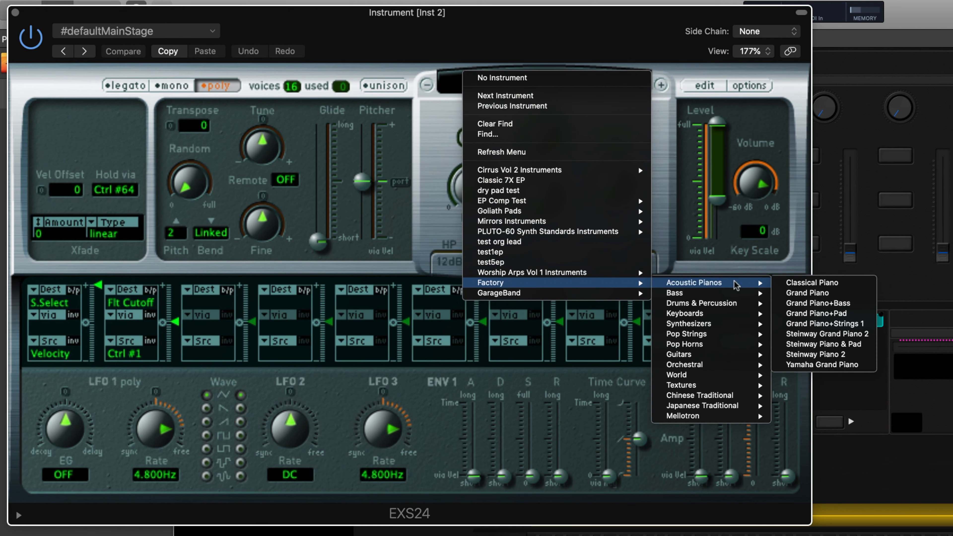
click(835, 355)
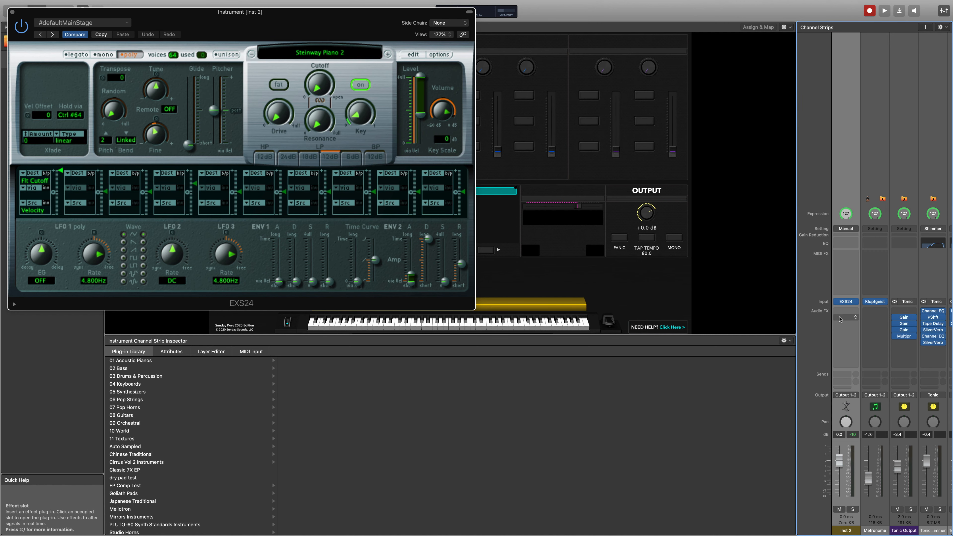
Insert a stereo Channel EQ in the first audio effects slot of the Inst 2 channel
click(840, 319)
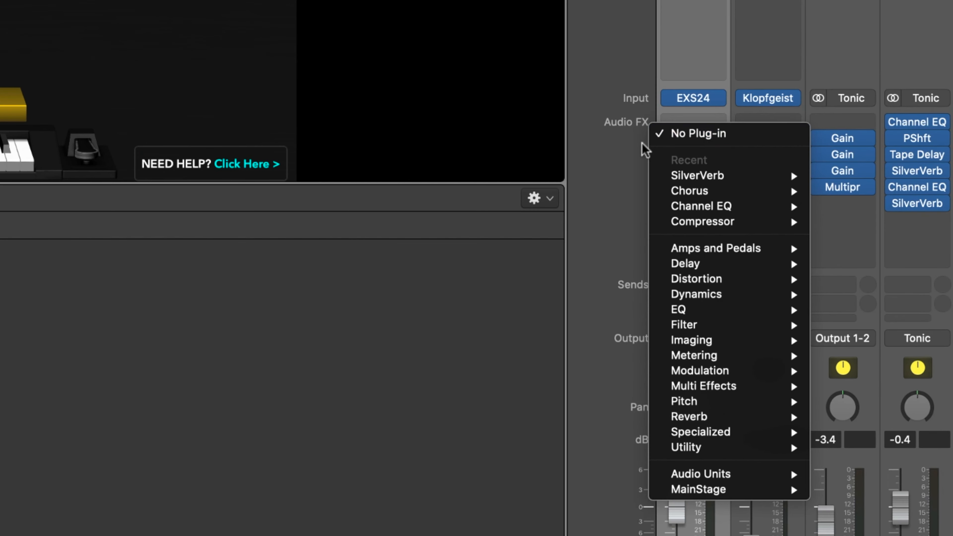
click(625, 215)
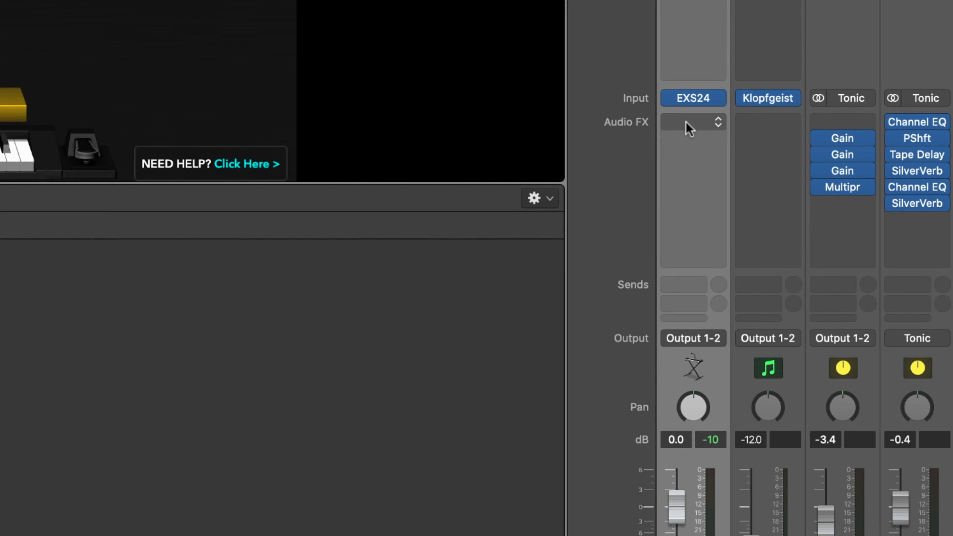
click(688, 128)
mouse_move(714, 192)
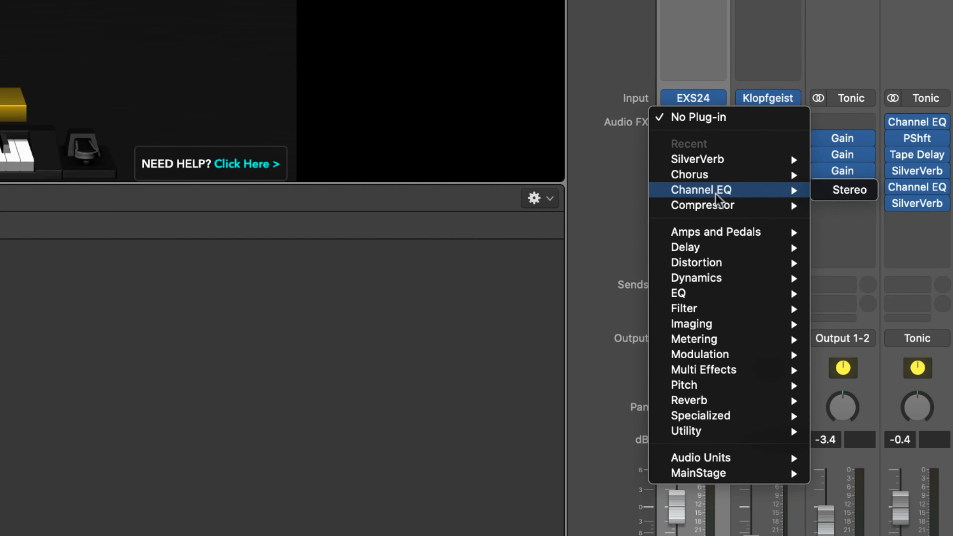
click(873, 193)
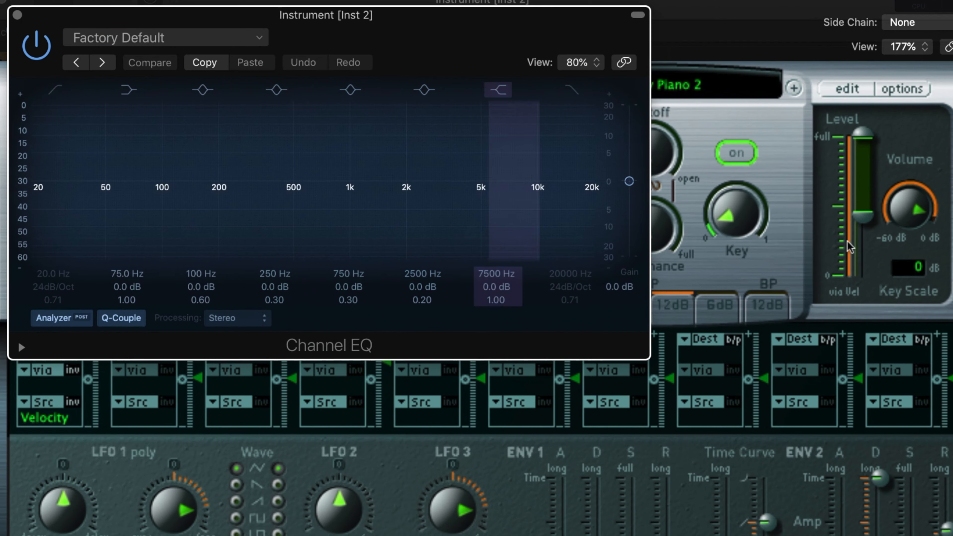
Enable a low cut at 55 Hz and set the low shelf to 91 Hz at -3.5 dB, then close the EQ
click(56, 93)
scroll(43, 272, up, 10)
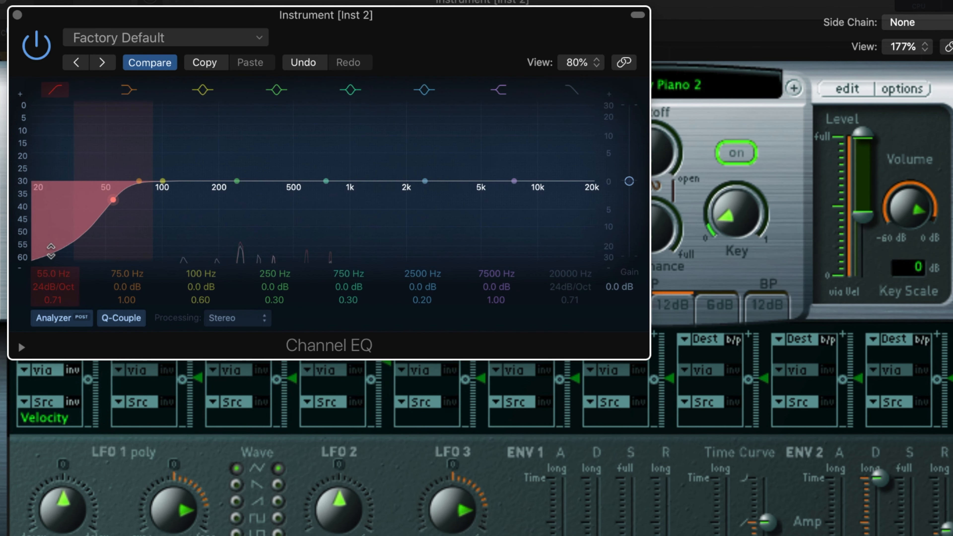
drag(139, 181, 154, 192)
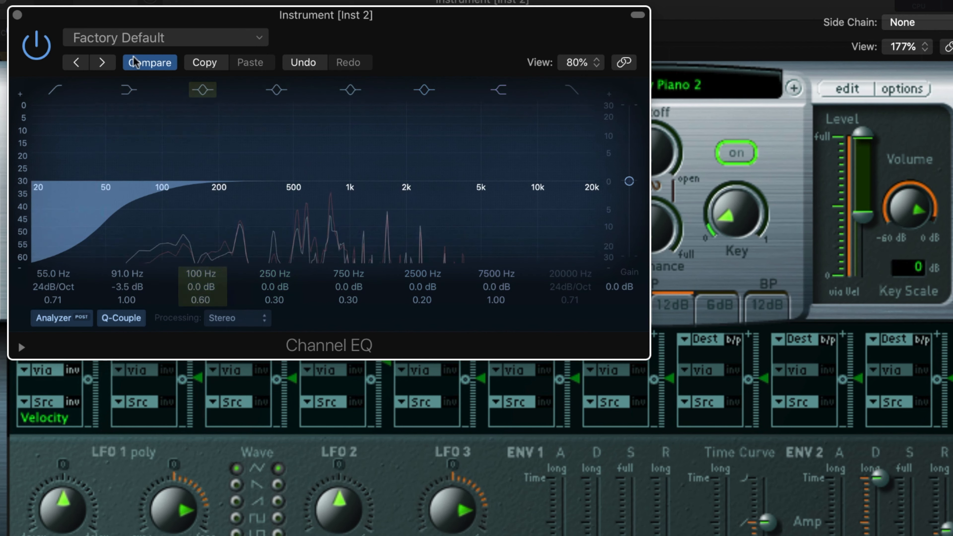
click(18, 16)
Insert a stereo Compressor below the Channel EQ on the Inst 2 channel
click(765, 113)
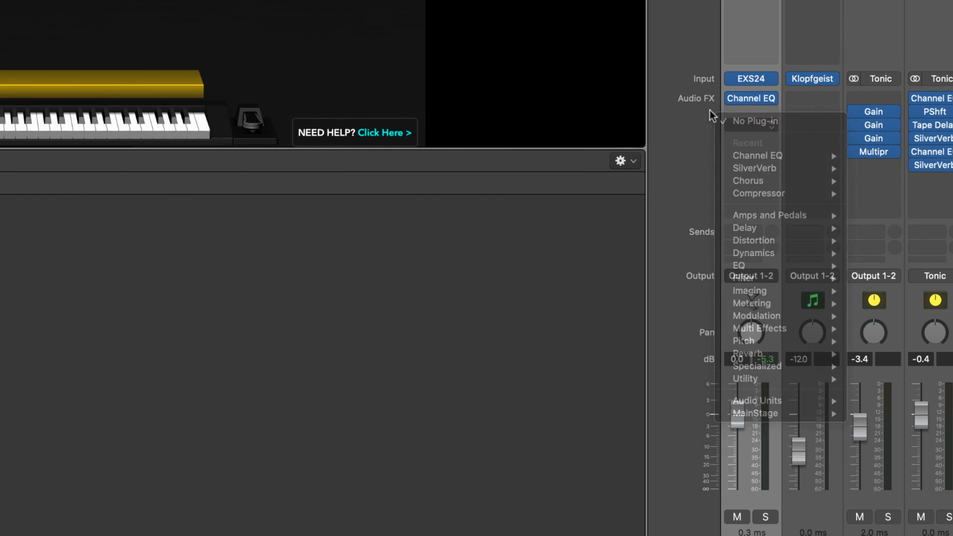
mouse_move(779, 204)
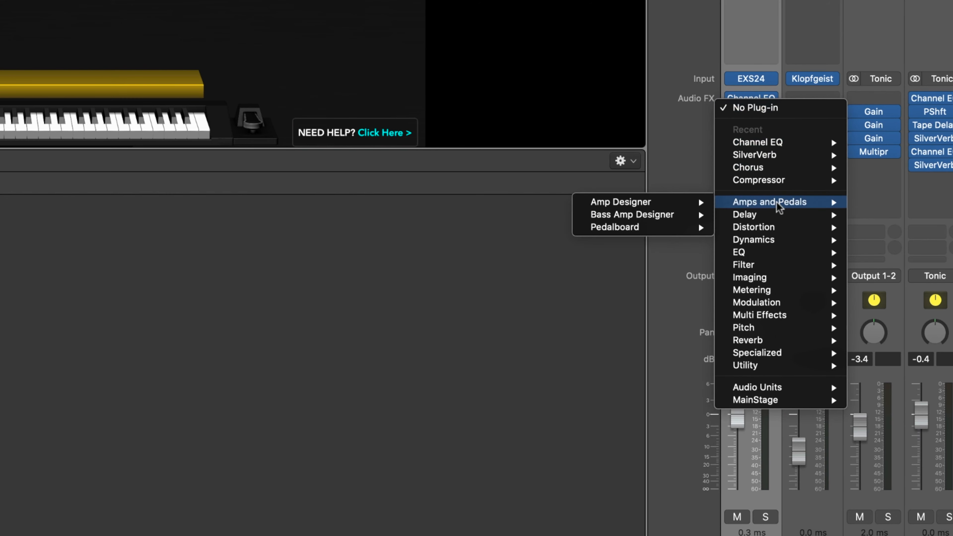
mouse_move(768, 244)
mouse_move(660, 250)
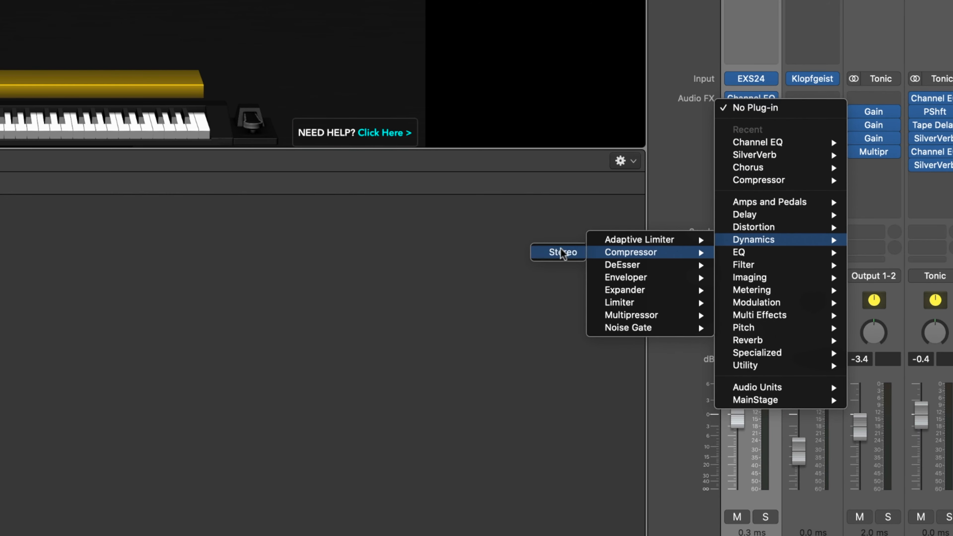
click(562, 252)
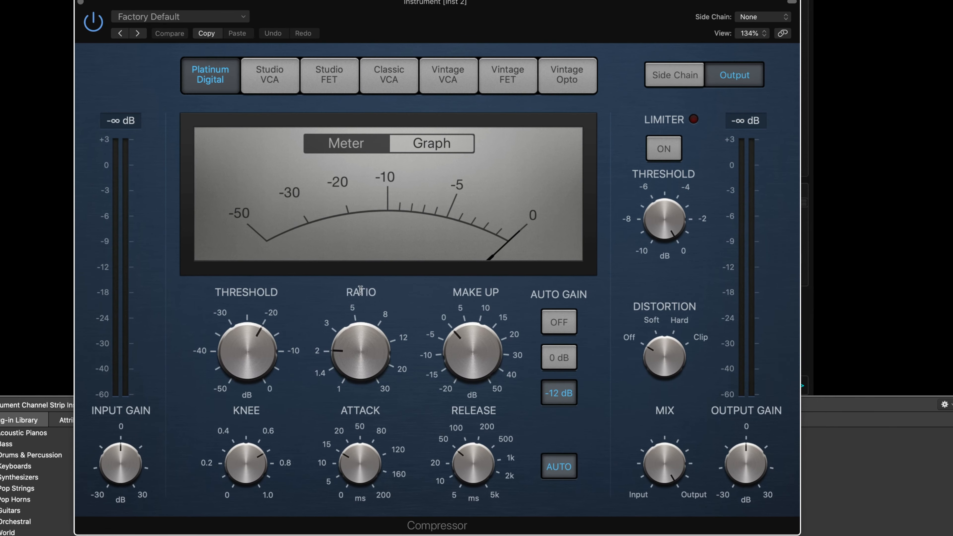
Set the compressor's ratio to 7.1:1 and its attack to 32 ms
drag(375, 310, 371, 273)
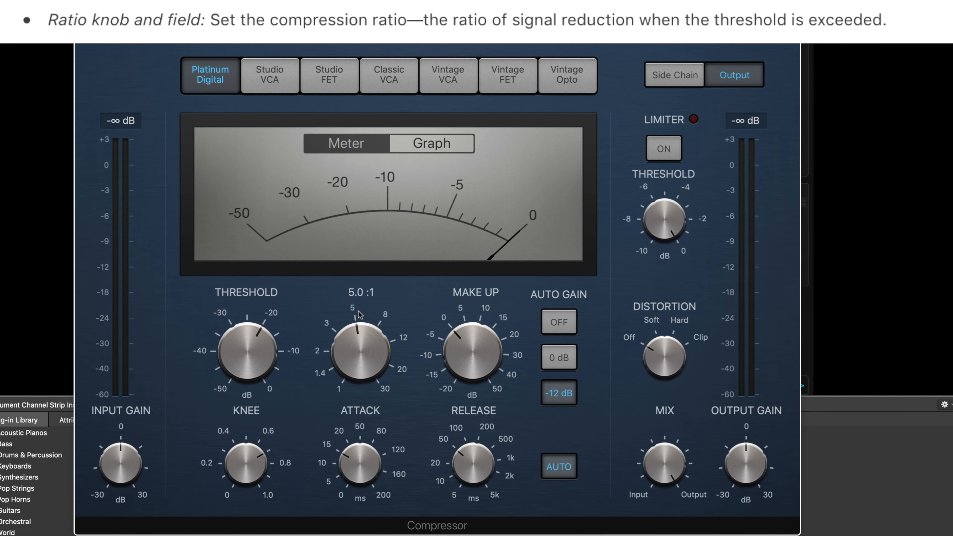
drag(361, 353, 375, 333)
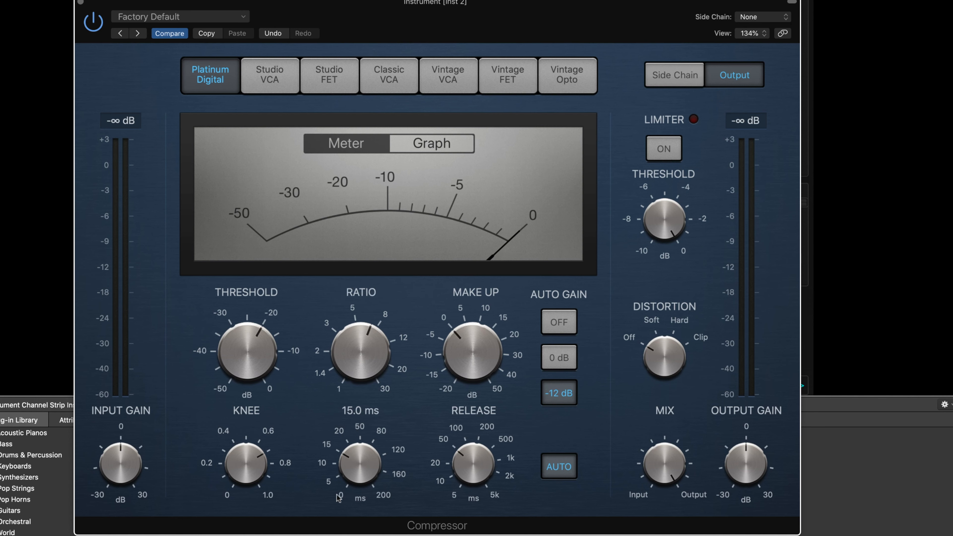
drag(357, 462, 357, 446)
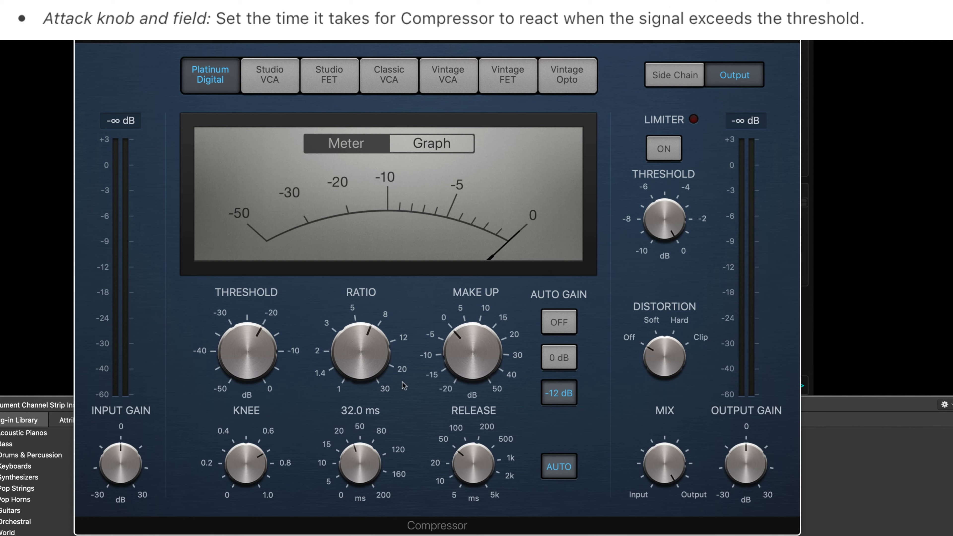
mouse_move(436, 327)
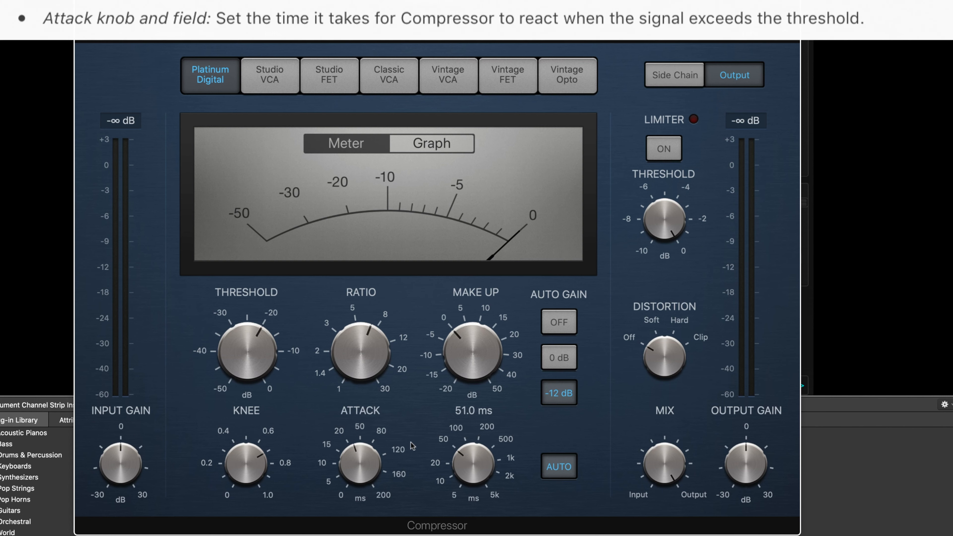
Lower the compressor's release to 34 ms, then raise it to about 200 ms
mouse_move(482, 482)
drag(470, 475, 471, 477)
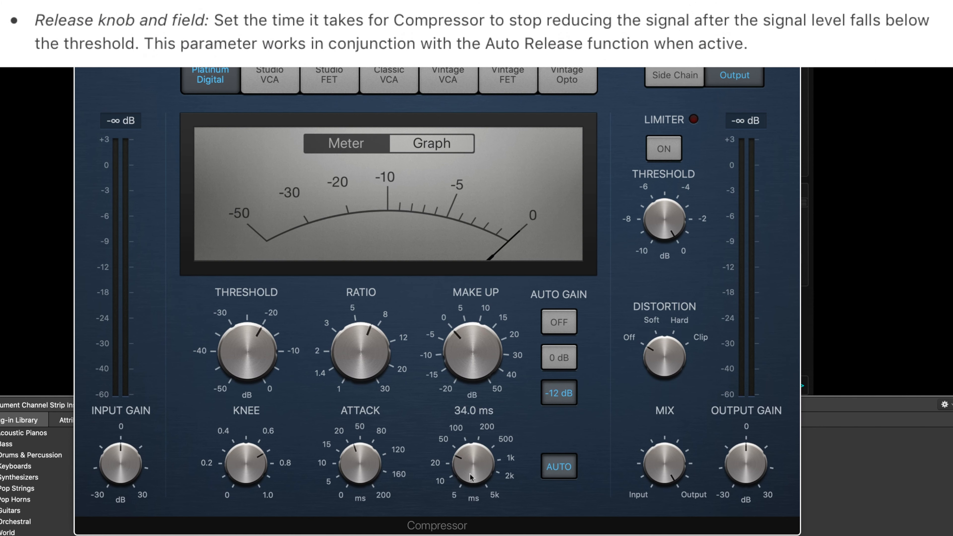
drag(471, 478, 481, 438)
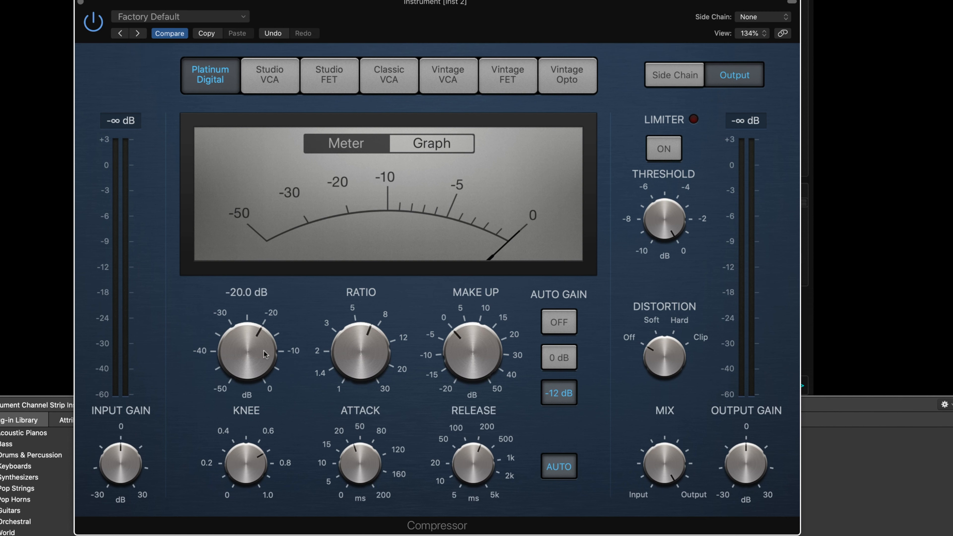
Adjust the compressor's threshold against the piano's level, ending at -26 dB
key(space)
mouse_move(251, 363)
drag(248, 355, 248, 380)
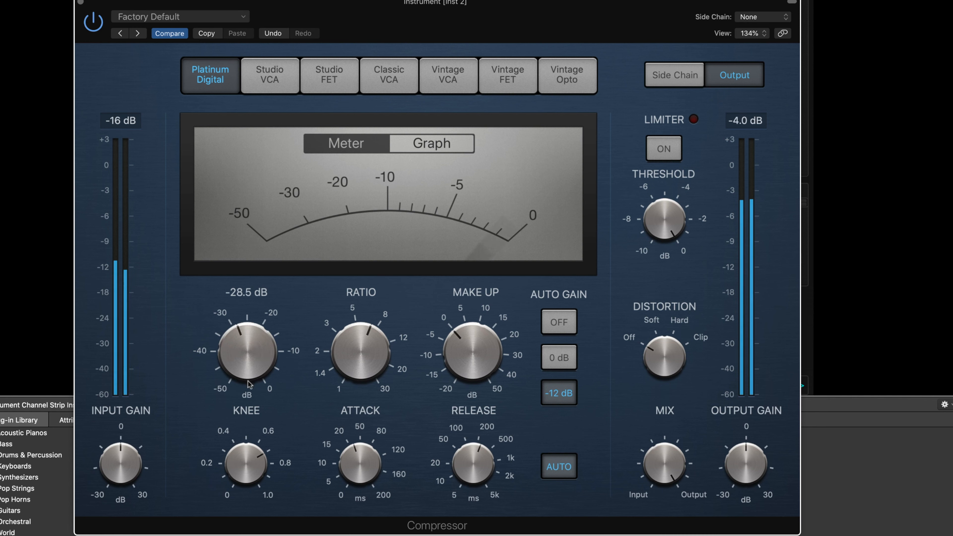
drag(241, 348, 240, 350)
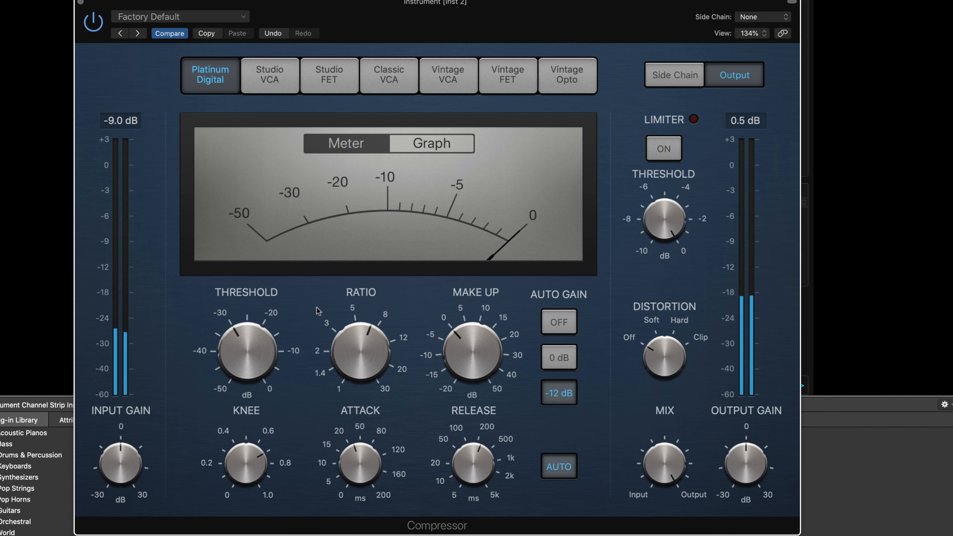
drag(258, 333, 253, 339)
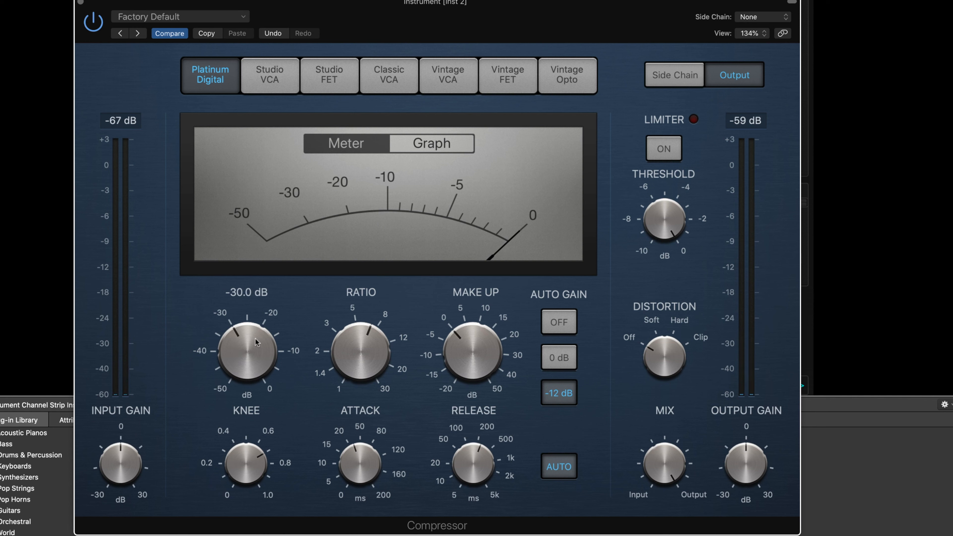
drag(255, 338, 253, 331)
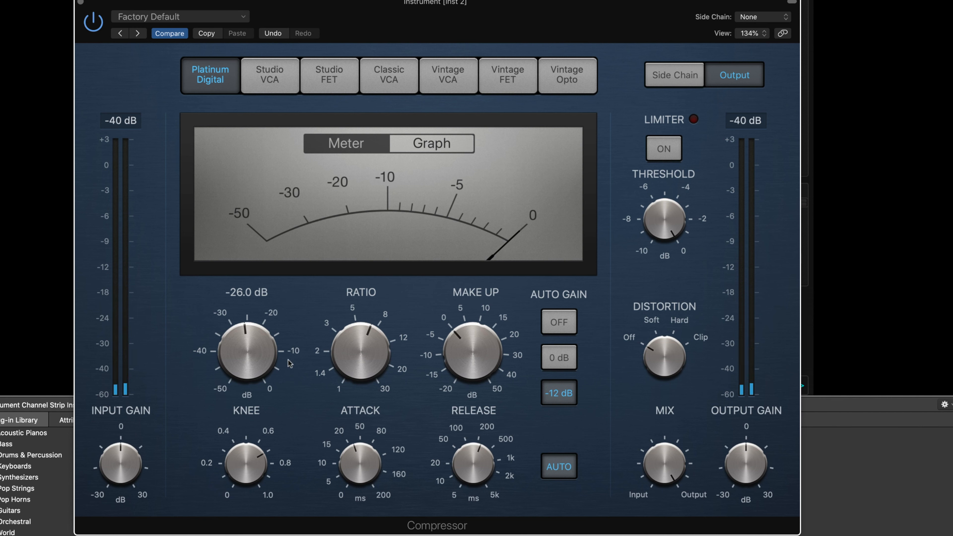
Lower the compressor's output gain slightly and set its attack to 13.5 ms
mouse_move(759, 463)
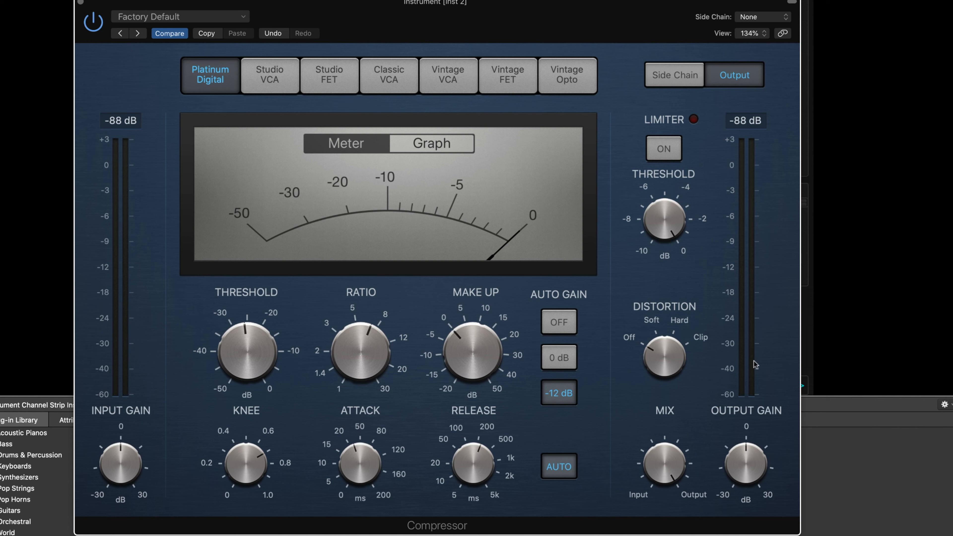
drag(743, 451, 743, 458)
mouse_move(353, 468)
mouse_down()
mouse_move(356, 481)
mouse_move(356, 468)
mouse_up()
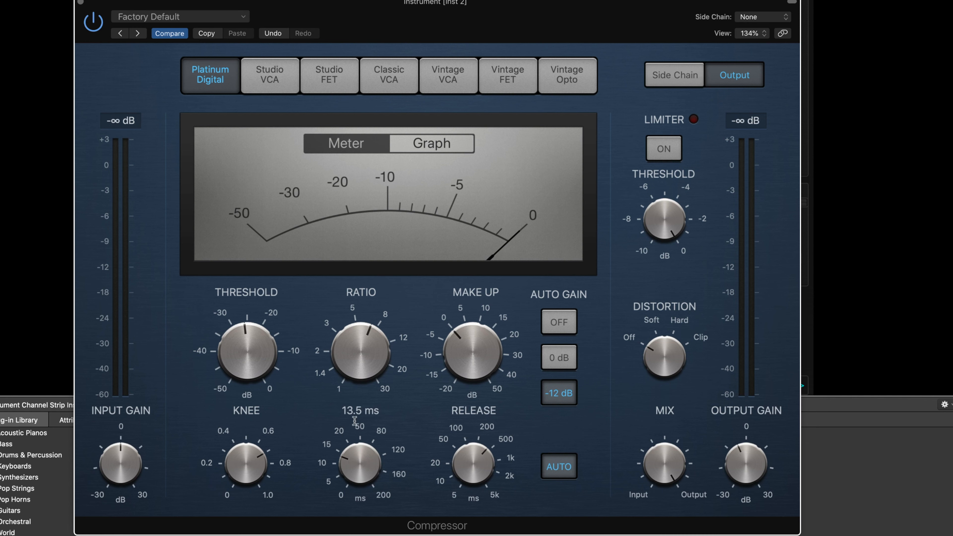
Raise the compressor's threshold slightly and try a 4.6:1 ratio before setting the ratio to about 12:1
key(space)
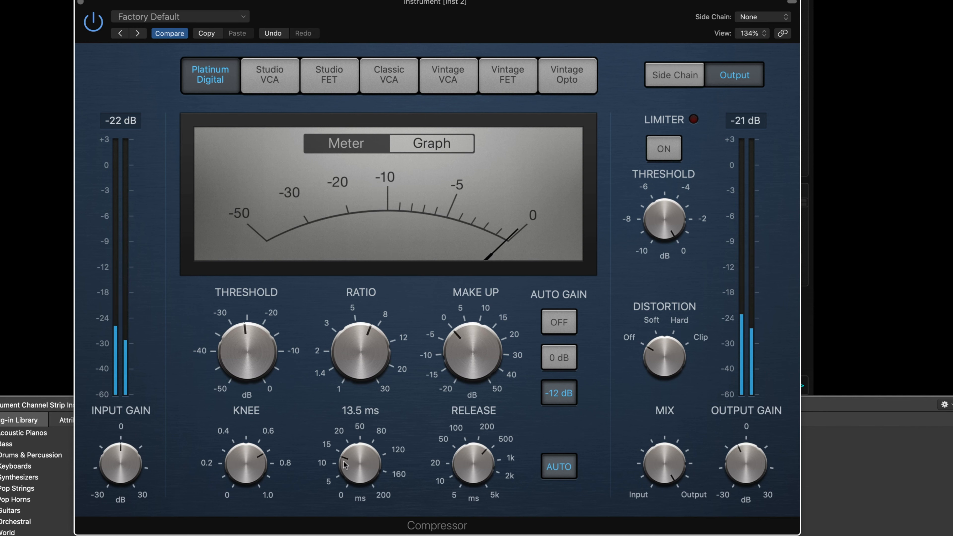
drag(248, 356, 249, 352)
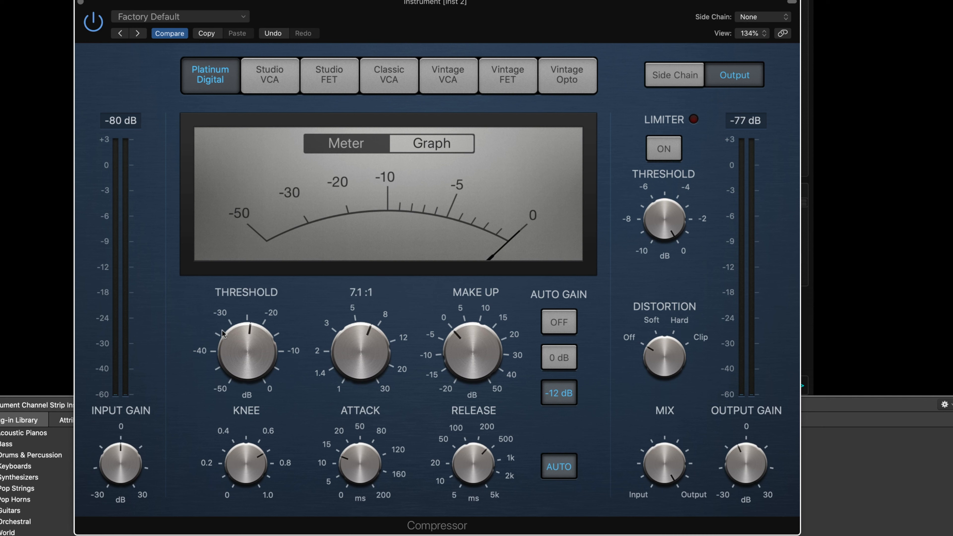
mouse_move(361, 305)
drag(363, 343, 366, 362)
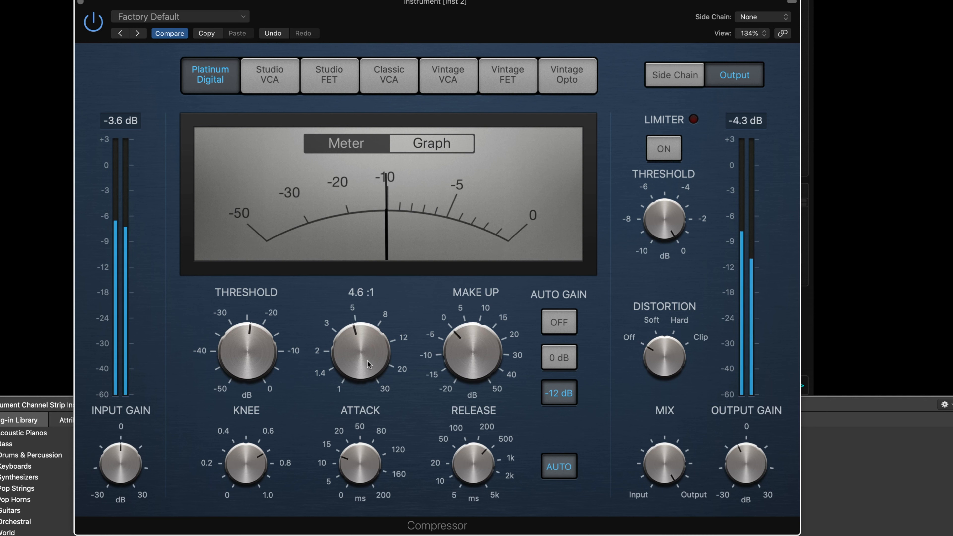
drag(367, 360, 374, 315)
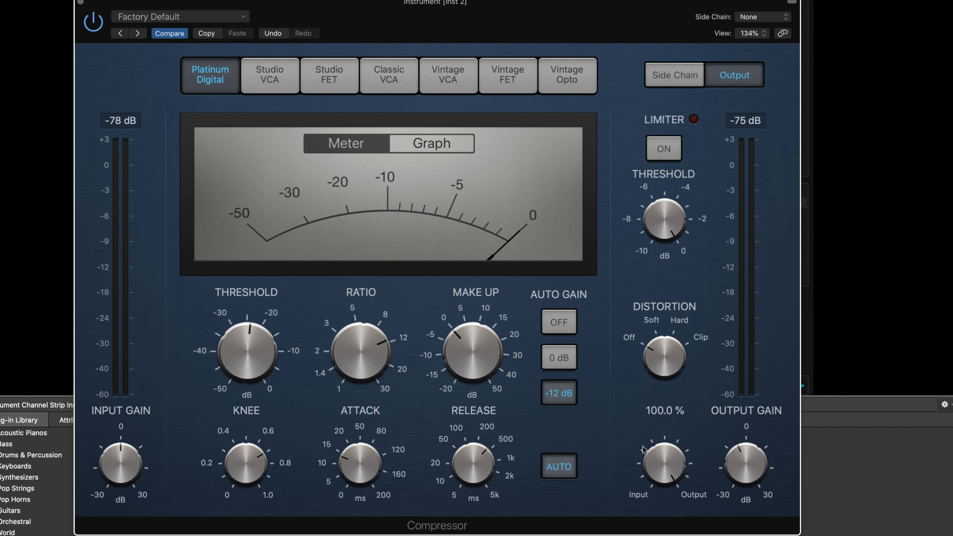
Set the compressor's mix between input and output to 65.5%
drag(665, 461, 673, 441)
drag(664, 461, 680, 503)
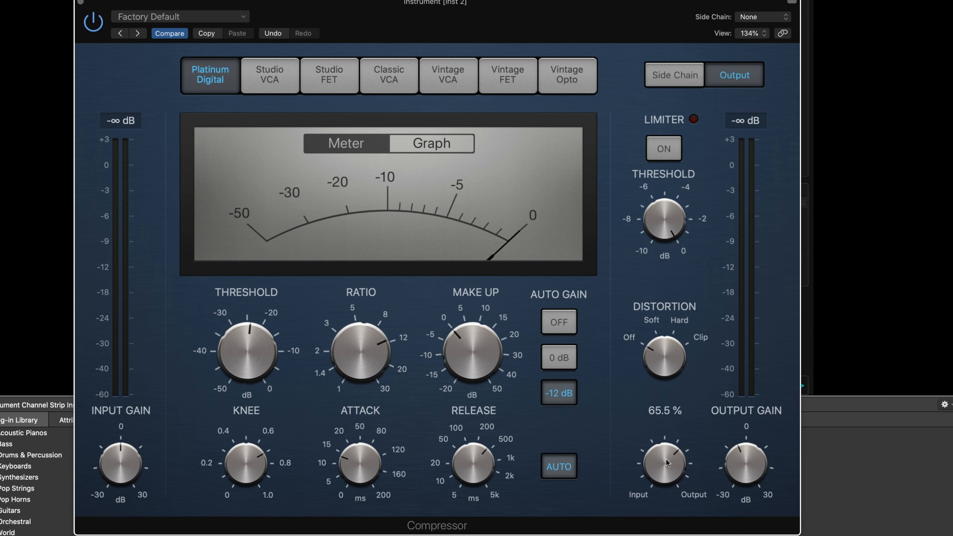
Insert a second Channel EQ after the Compressor on the Inst 2 channel strip and place its window centrally over the workspace
key(space)
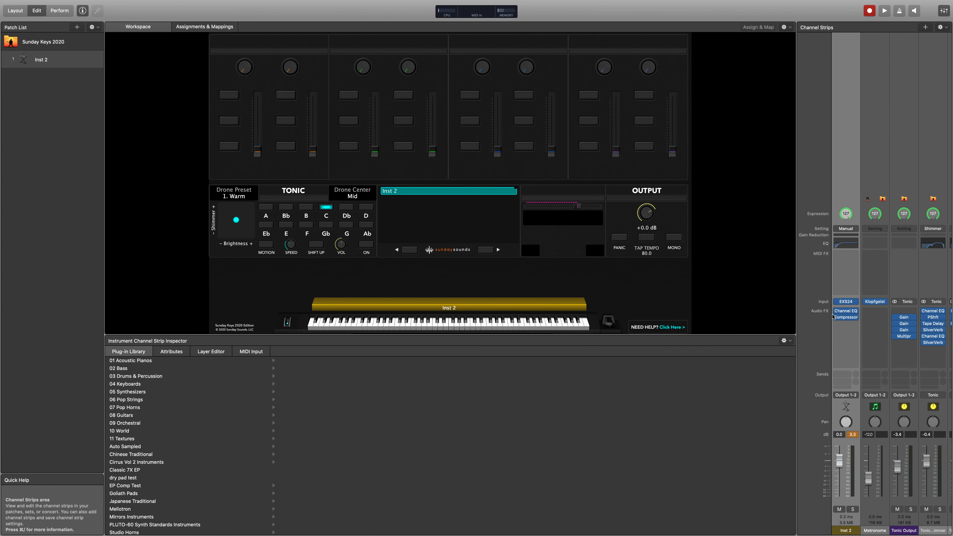
click(846, 325)
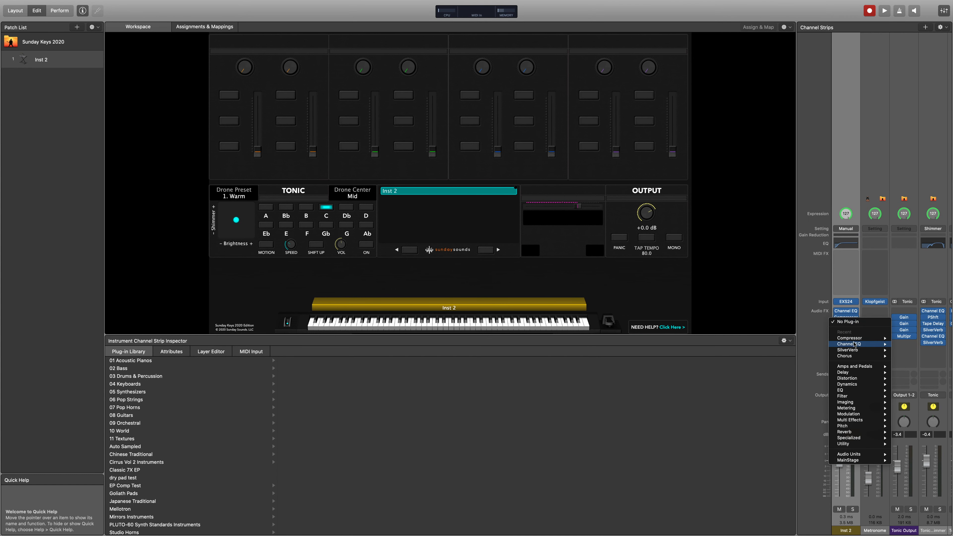
click(904, 344)
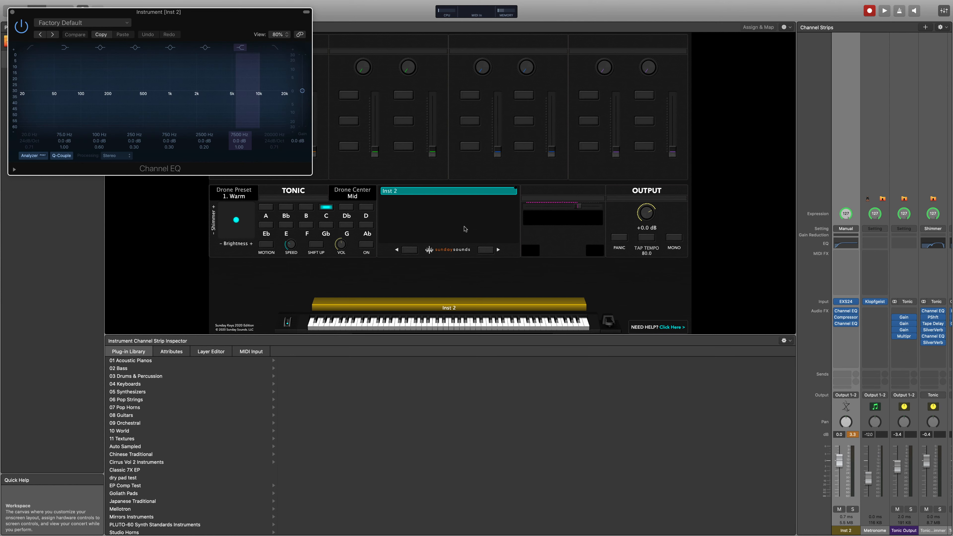
drag(225, 22, 515, 162)
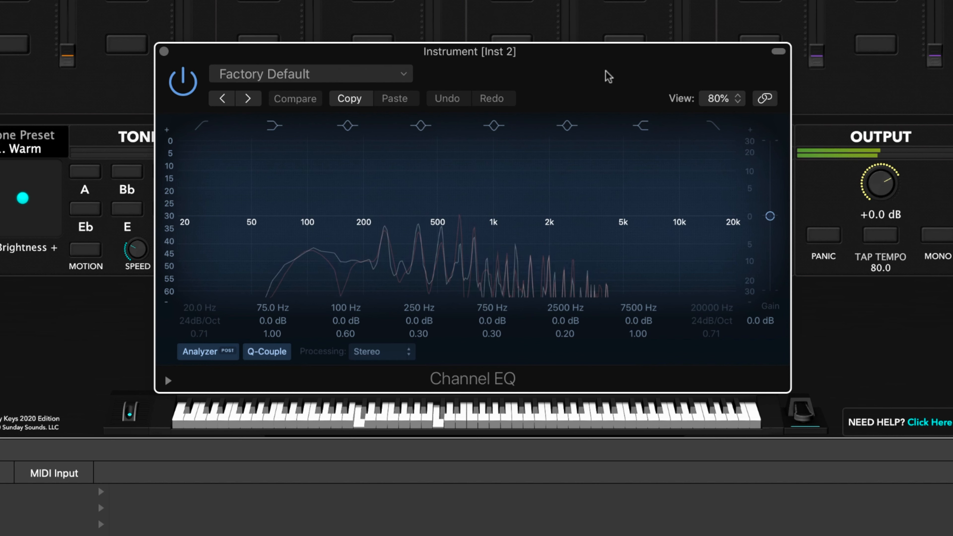
Set the second EQ's high shelf to 1280 Hz with a 6 dB boost, and enable and lower its high-cut filter
drag(637, 320, 637, 347)
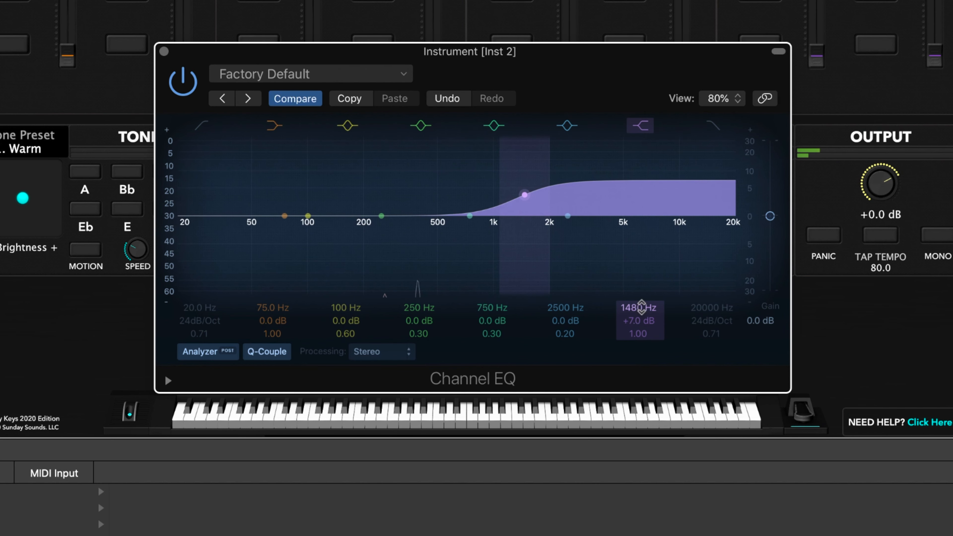
drag(637, 310, 638, 333)
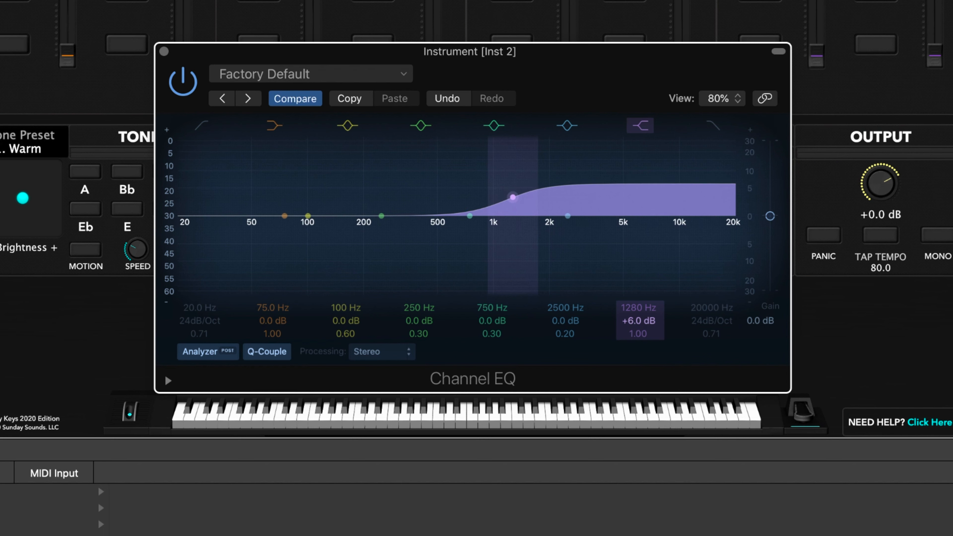
click(715, 128)
drag(716, 305, 716, 311)
key(space)
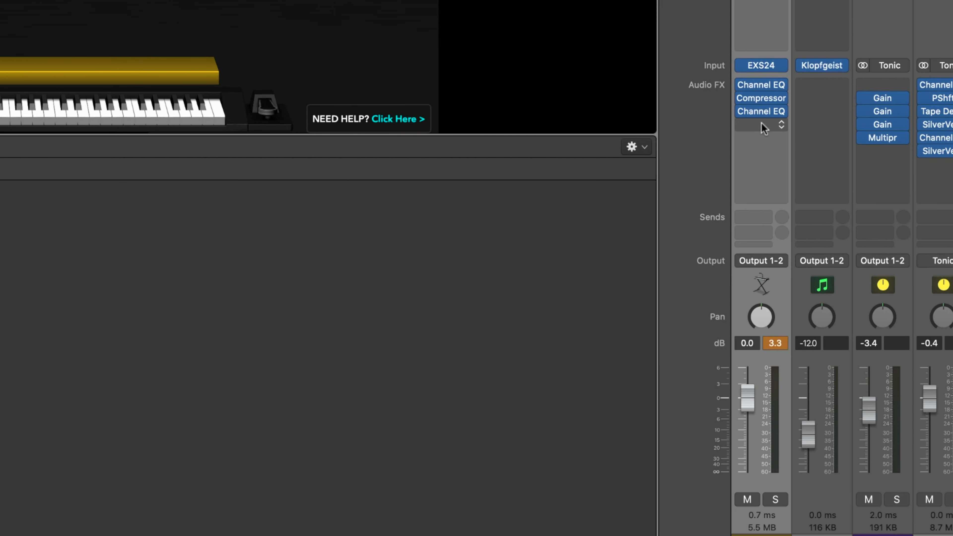
Insert a SilverVerb after the second Channel EQ, with the wet level at 22% and the modulation intensity at 0.60
click(762, 125)
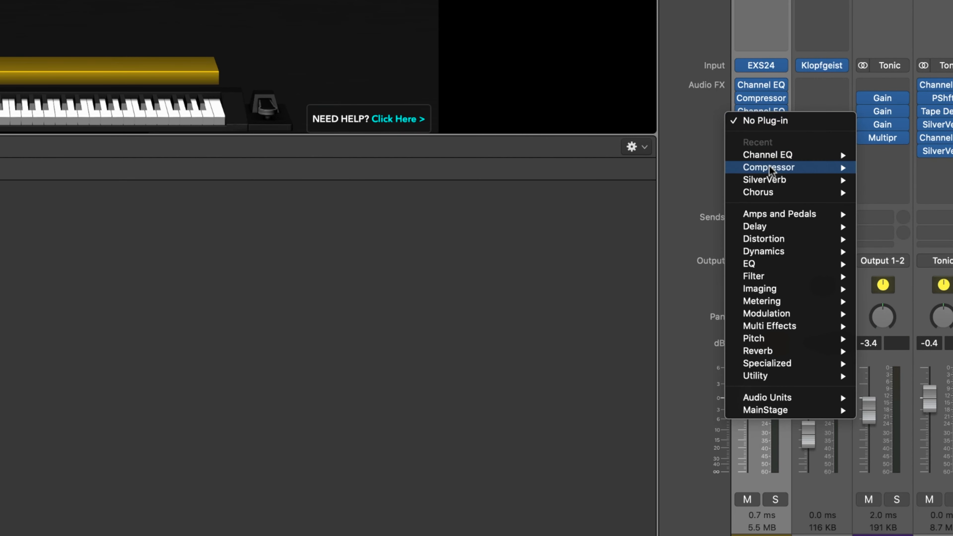
mouse_move(826, 179)
click(874, 181)
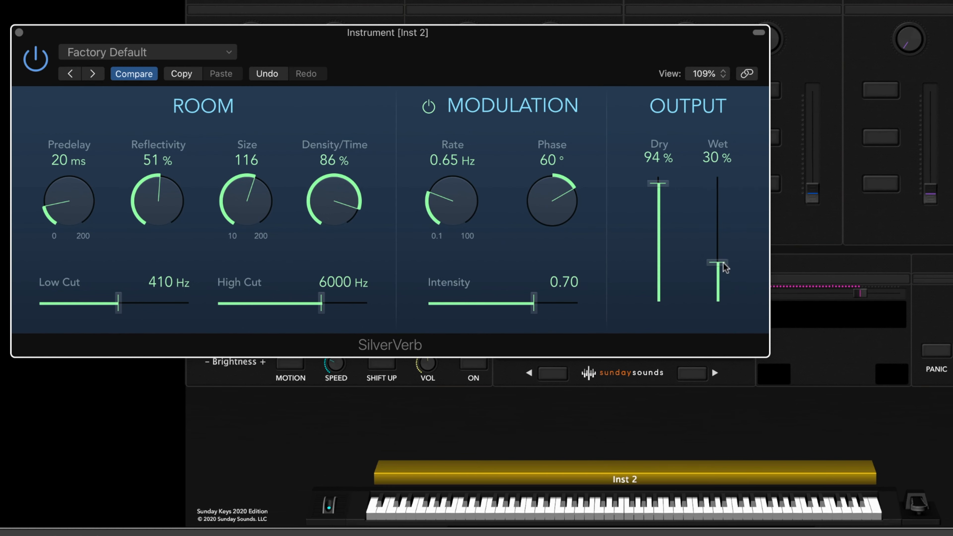
drag(726, 267, 725, 277)
drag(534, 306, 514, 304)
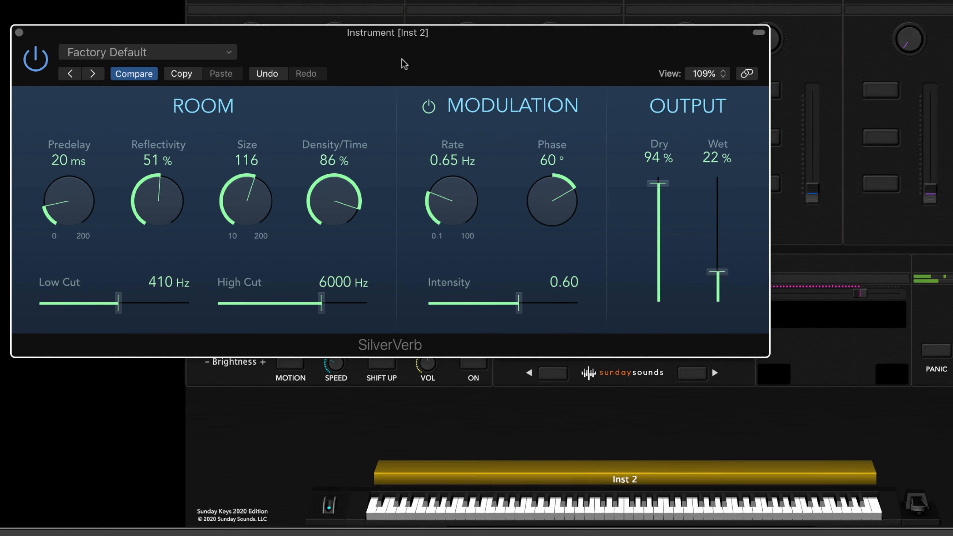
click(18, 33)
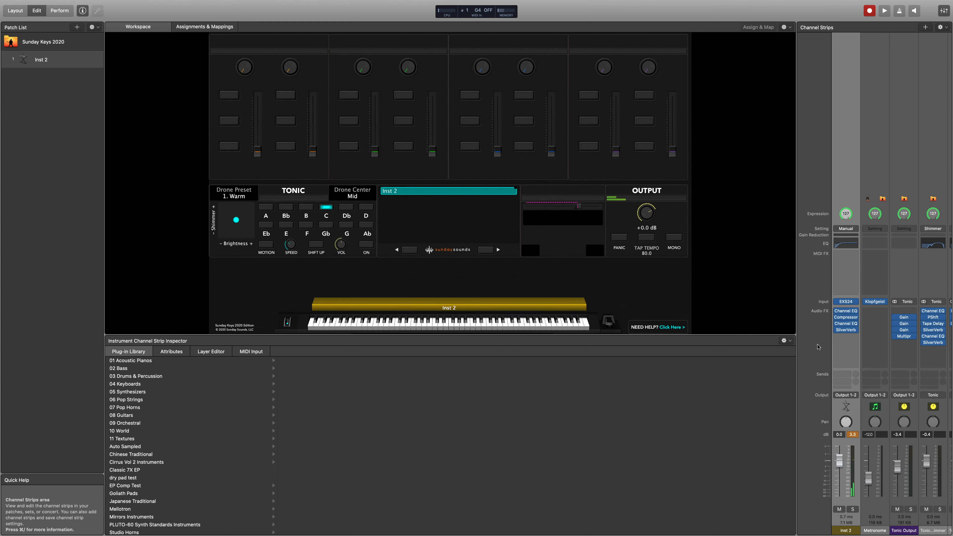
Bypass and re-enable the piano's EQs, compressor and reverb one at a time to compare the sound with and without each effect
mouse_move(836, 312)
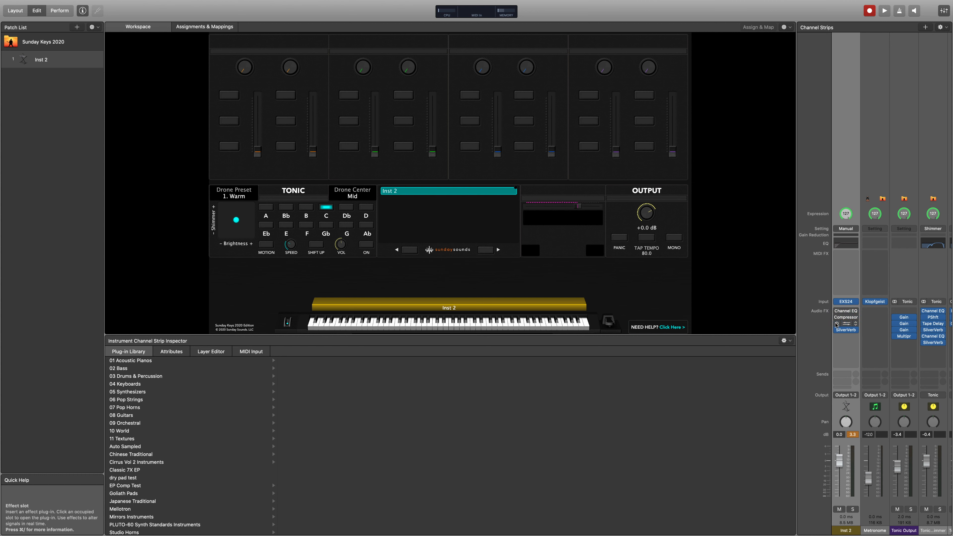
click(836, 311)
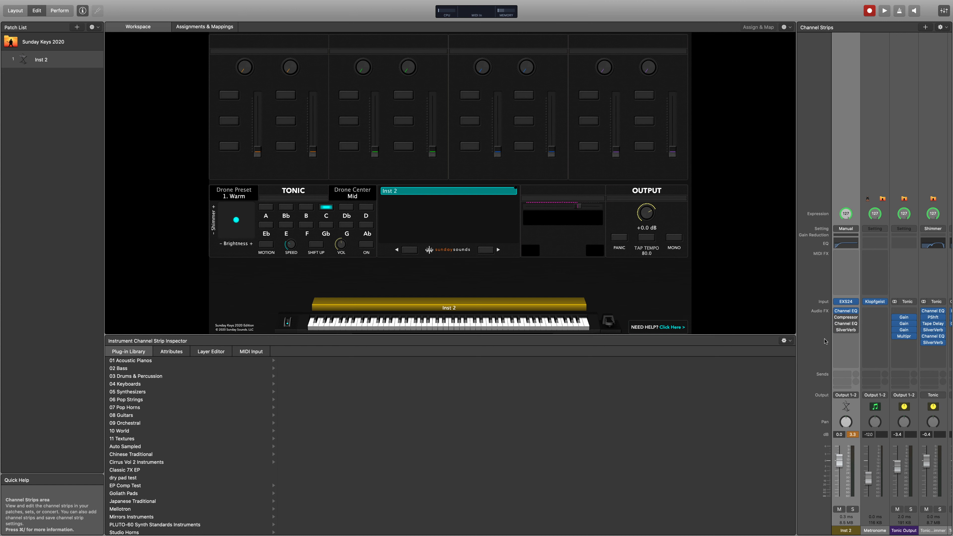
mouse_move(835, 331)
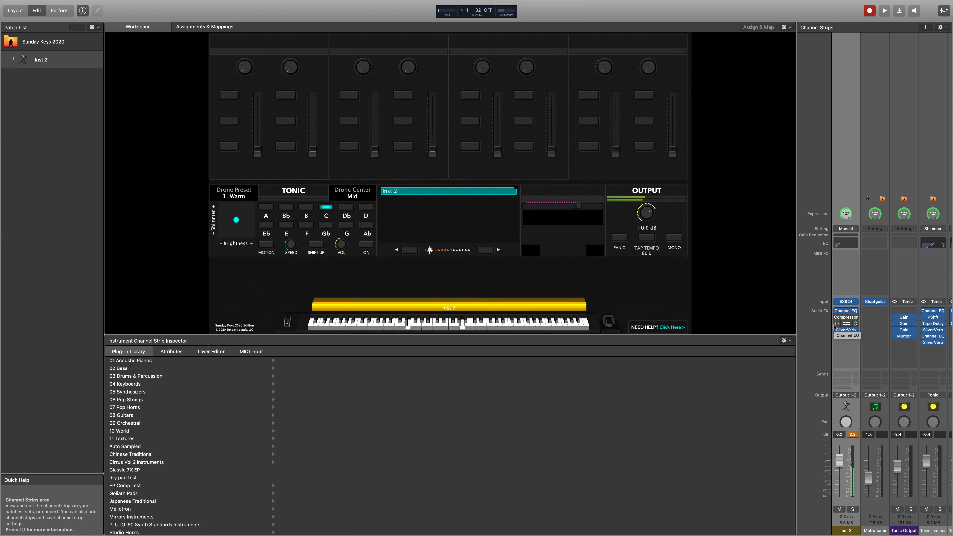
drag(834, 327, 845, 324)
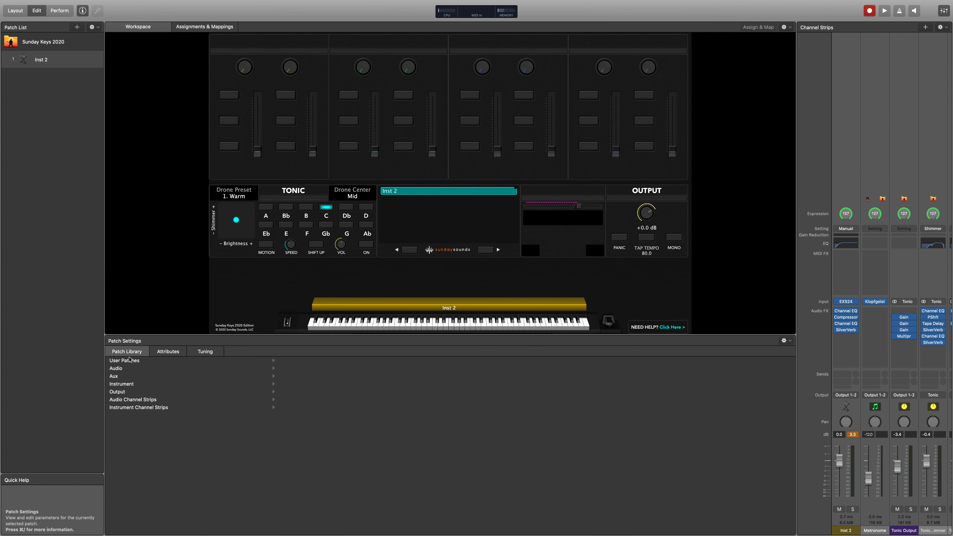
Load the Crushed Piano- Sec 1 patch from the Section 1 compressed pianos in the Patch Builder- SKM 2020 user patches
click(126, 361)
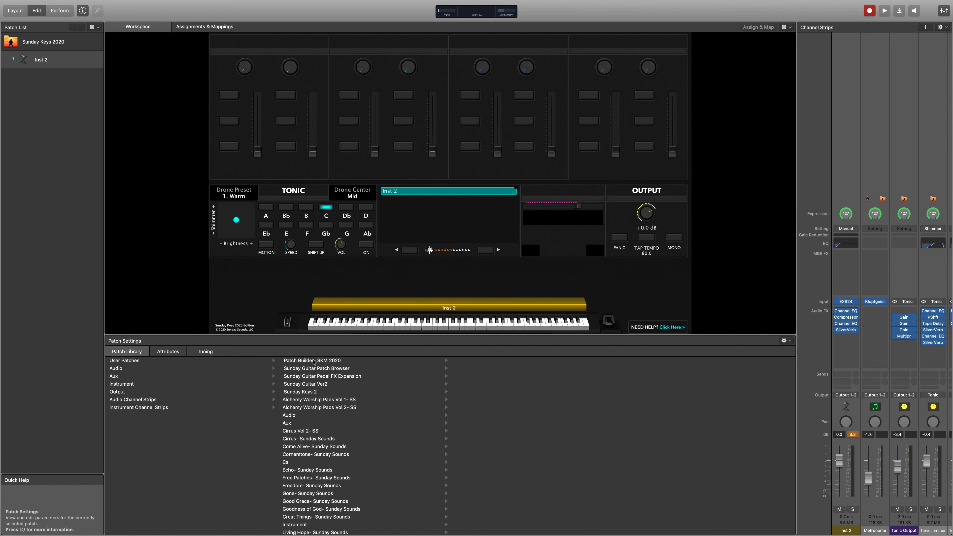
click(360, 360)
click(482, 361)
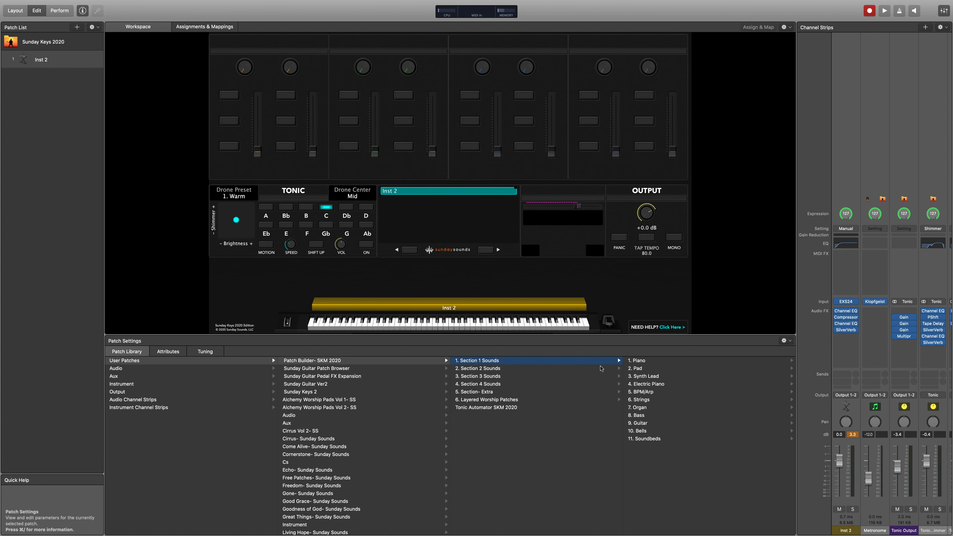
click(635, 361)
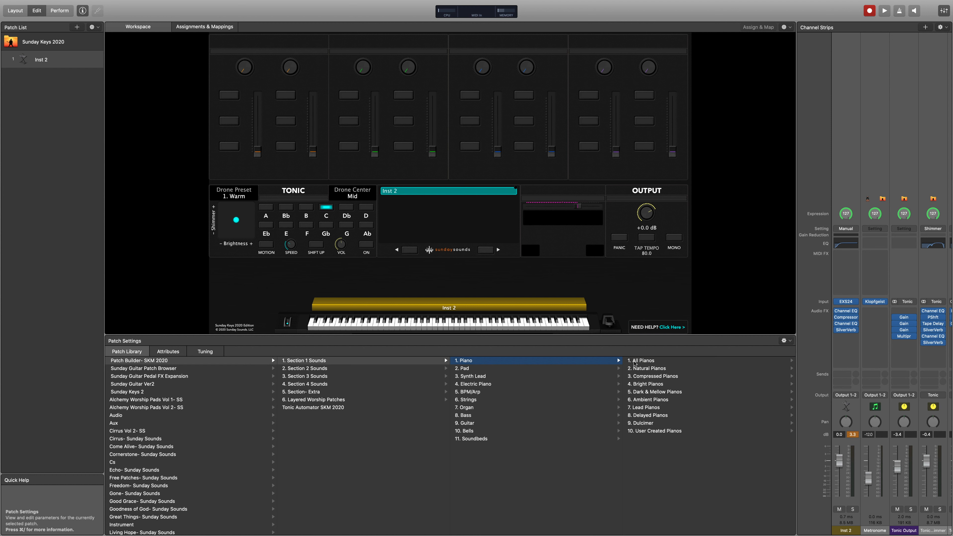
click(633, 361)
click(501, 375)
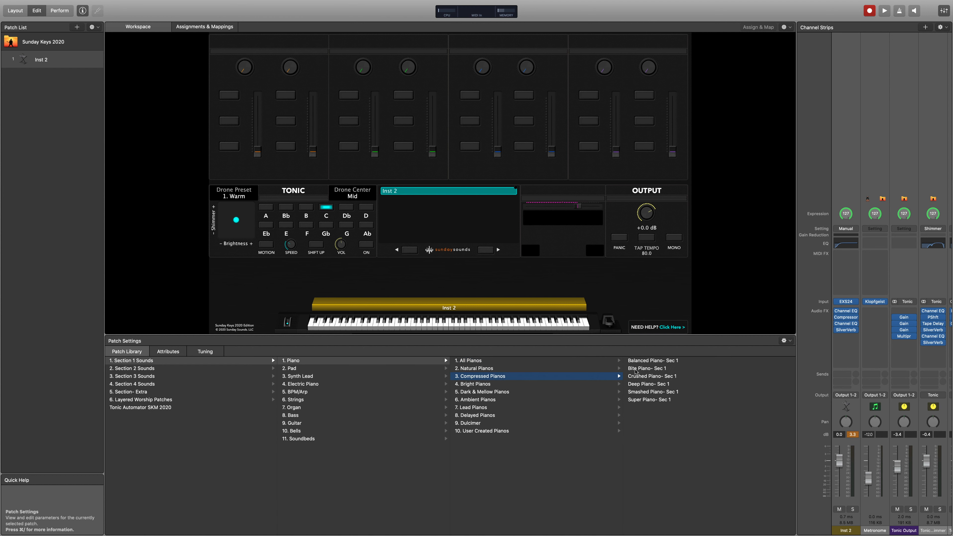
click(645, 377)
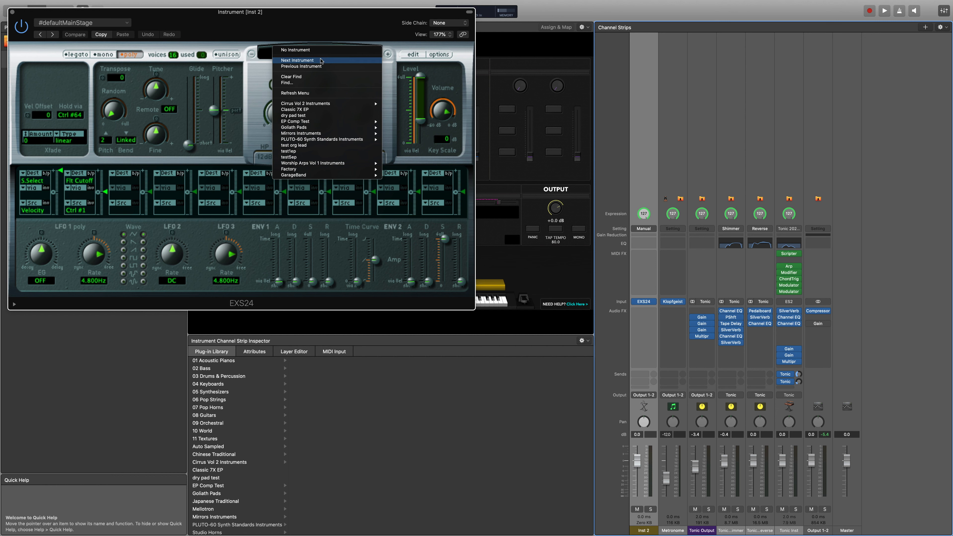
Load the Unplugged Bass instrument from the factory acoustic basses into the Inst 2 strip's EXS24
mouse_move(334, 172)
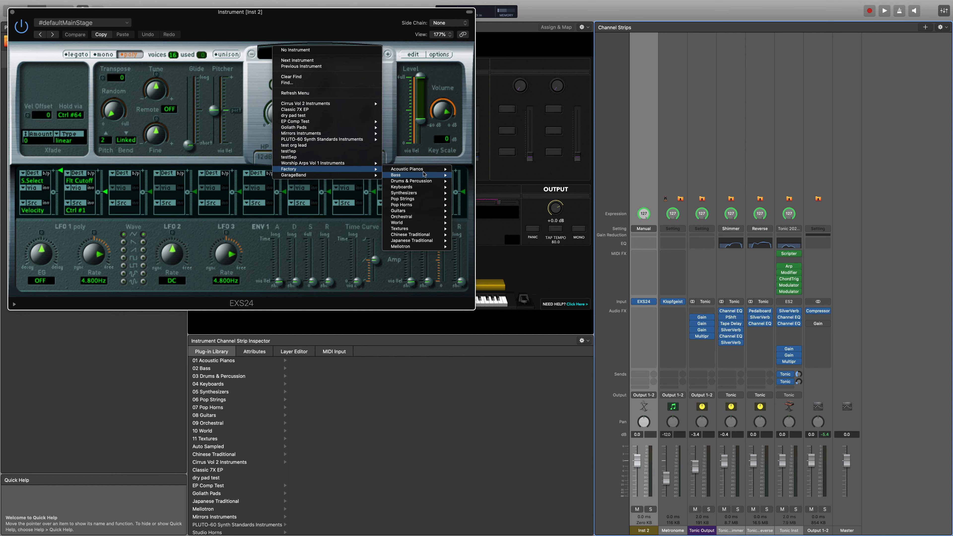
mouse_move(428, 173)
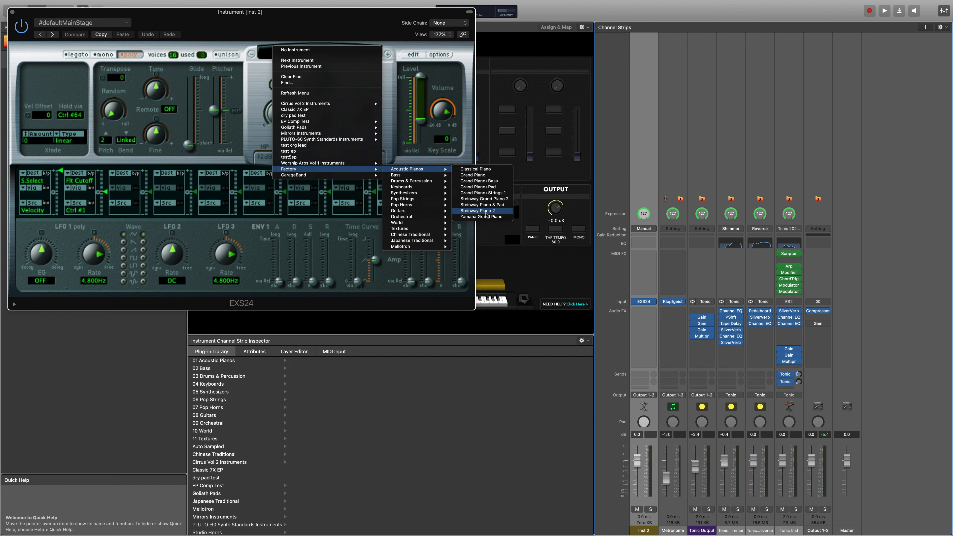
click(488, 211)
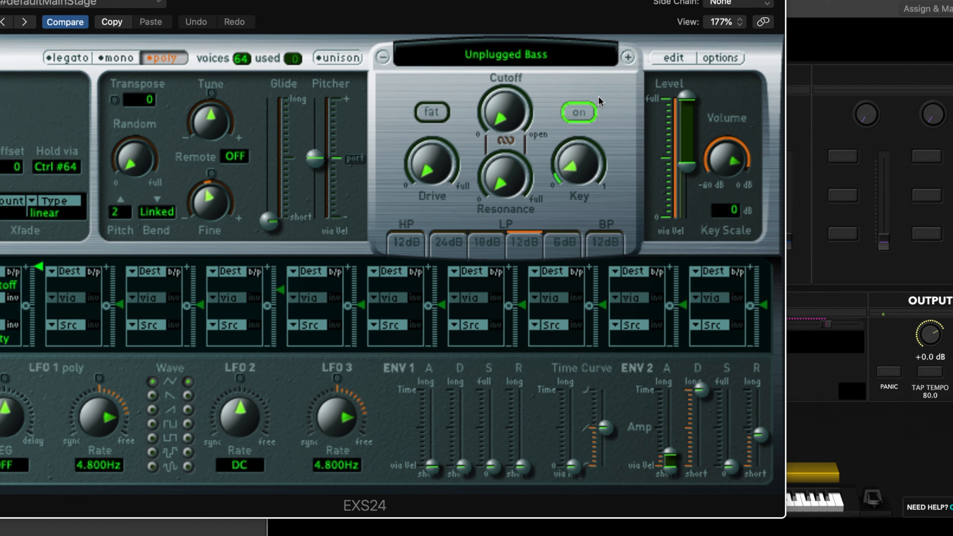
click(540, 59)
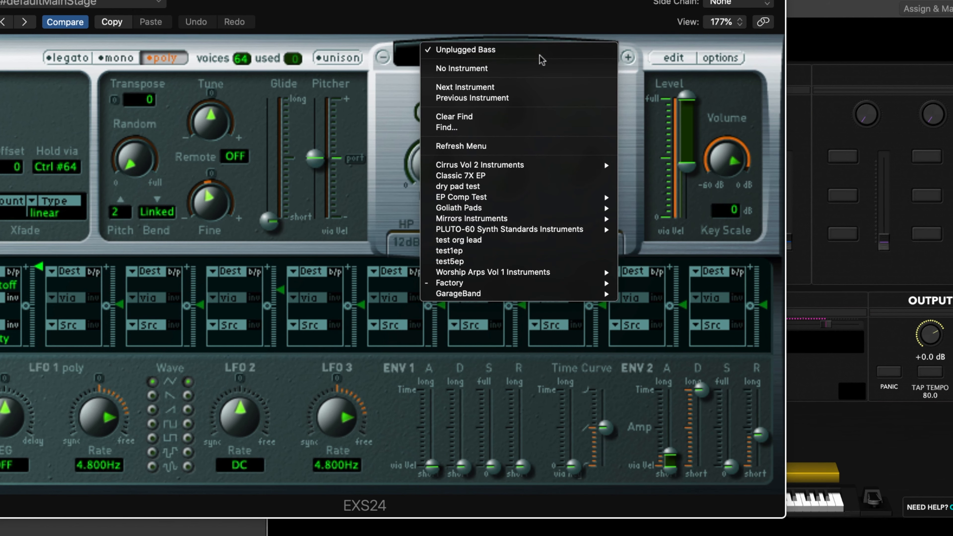
mouse_move(564, 289)
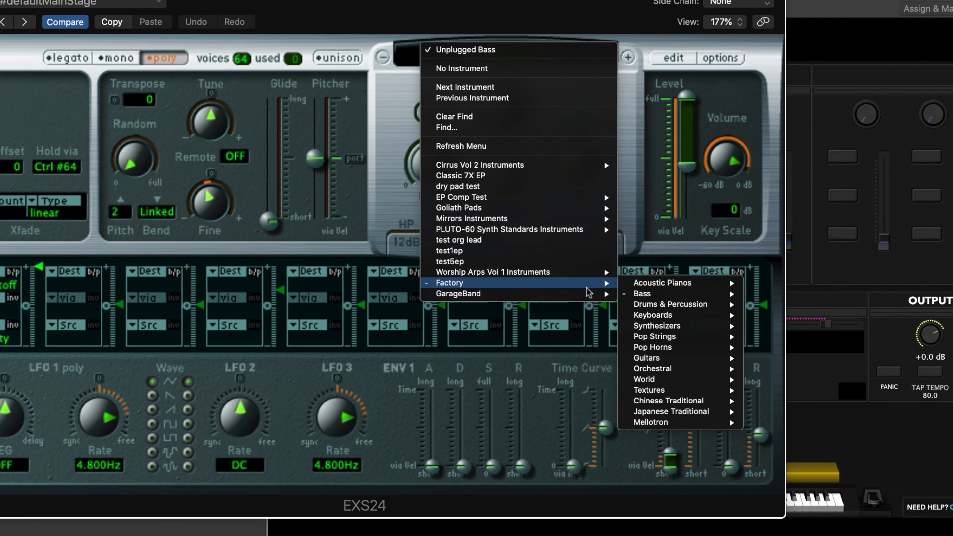
mouse_move(645, 293)
mouse_move(787, 294)
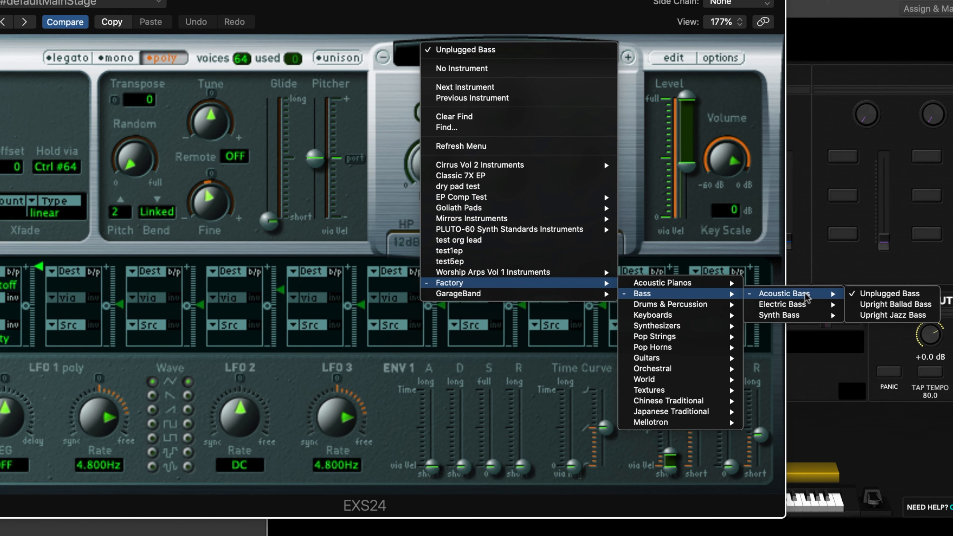
click(901, 294)
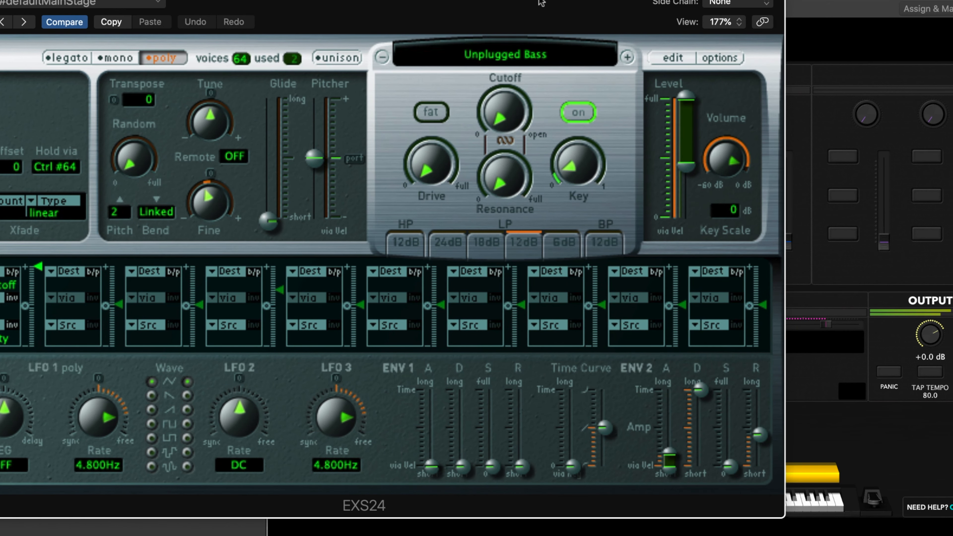